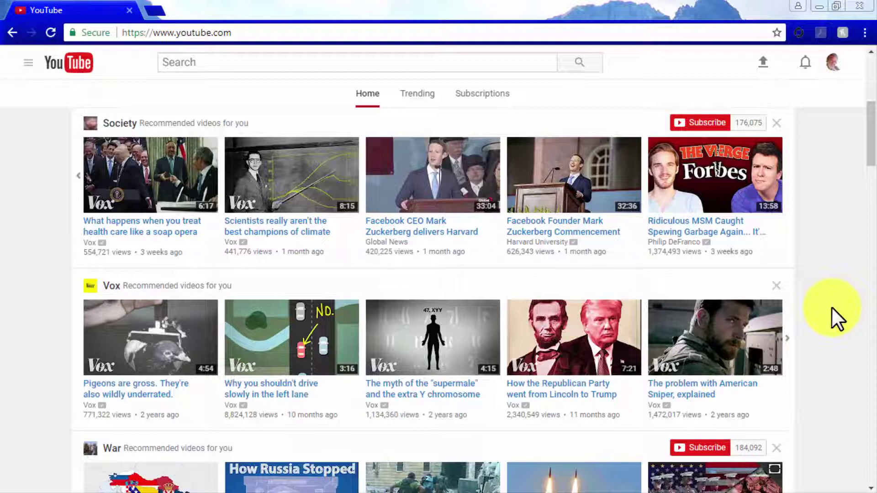
Play the Mark Zuckerberg Harvard speech video and follow the footer's Advertise link to YouTube advertising
{"action": "left_click", "coordinate": [458, 232]}
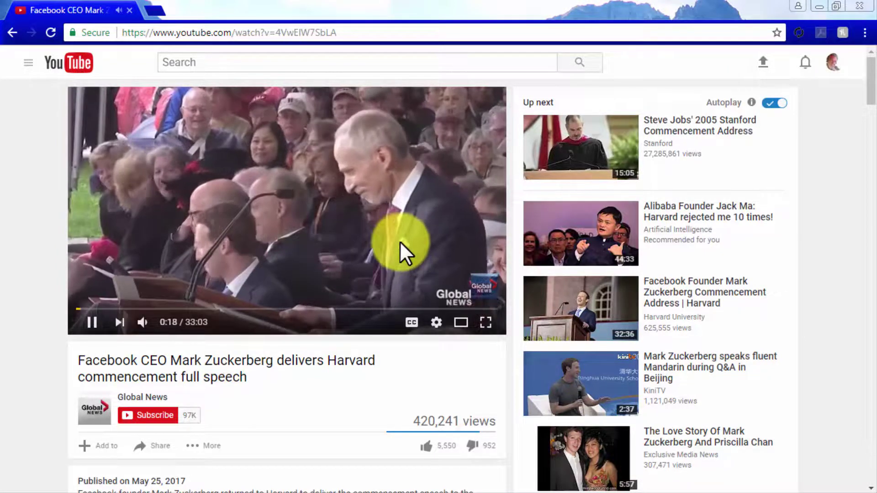
{"action": "scroll", "coordinate": [456, 231], "scroll_direction": "down", "scroll_amount": 5}
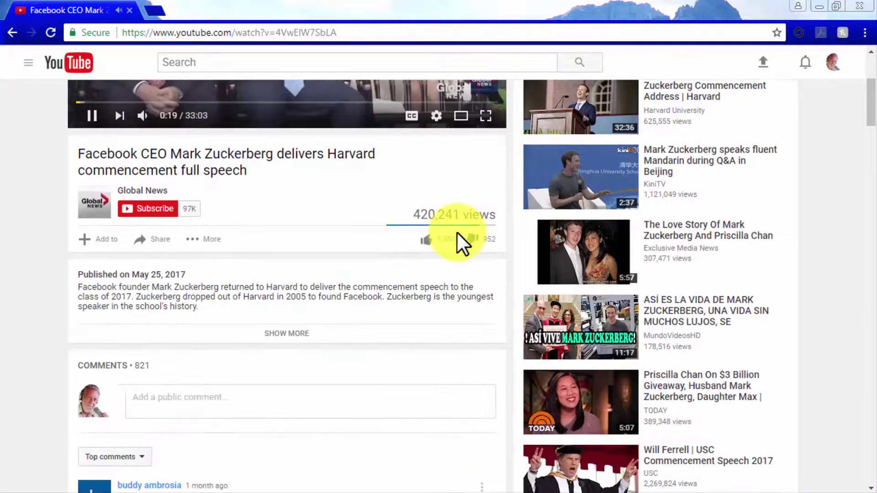
{"action": "scroll", "coordinate": [457, 232], "scroll_direction": "down", "scroll_amount": 10}
{"action": "scroll", "coordinate": [457, 232], "scroll_direction": "down", "scroll_amount": 5}
{"action": "scroll", "coordinate": [457, 232], "scroll_direction": "down", "scroll_amount": 5}
{"action": "scroll", "coordinate": [456, 232], "scroll_direction": "down", "scroll_amount": 5}
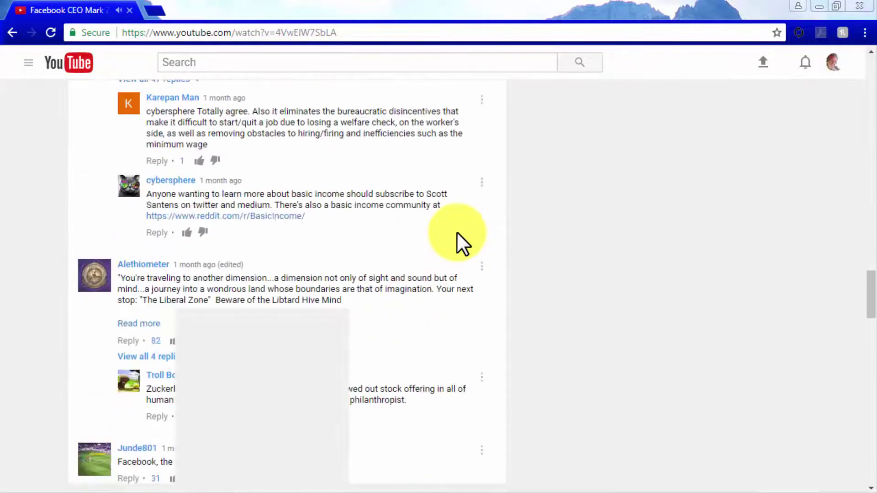
{"action": "scroll", "coordinate": [457, 232], "scroll_direction": "down", "scroll_amount": 5}
{"action": "scroll", "coordinate": [546, 353], "scroll_direction": "down", "scroll_amount": 5}
{"action": "scroll", "coordinate": [546, 352], "scroll_direction": "down", "scroll_amount": 5}
{"action": "scroll", "coordinate": [546, 352], "scroll_direction": "down", "scroll_amount": 5}
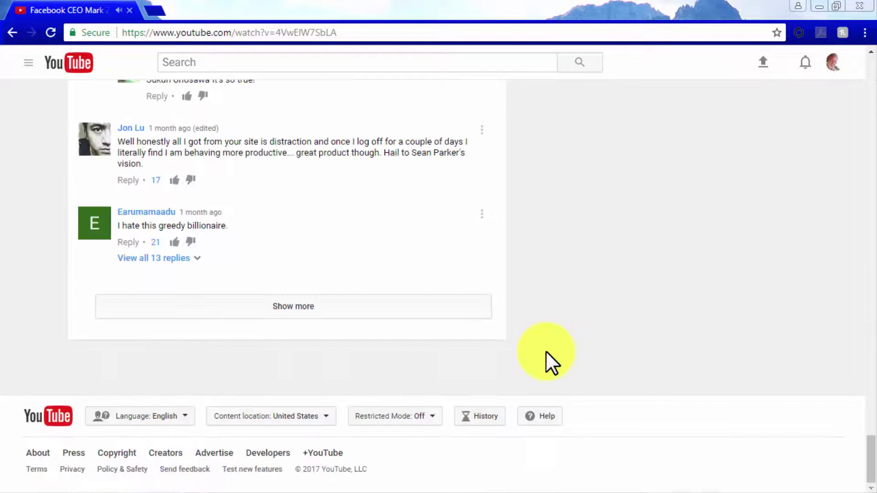
{"action": "left_click", "coordinate": [211, 453]}
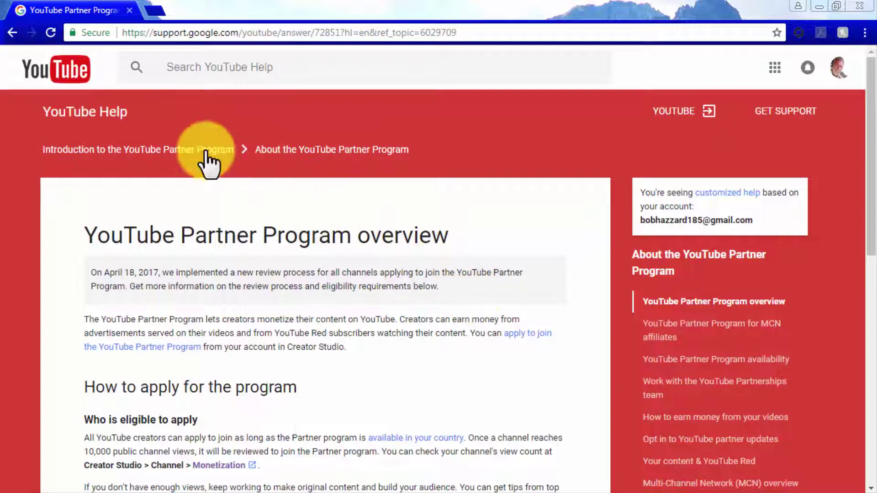
Browse the Help Center's Partner Program introduction to the availability country list
{"action": "left_click", "coordinate": [94, 118]}
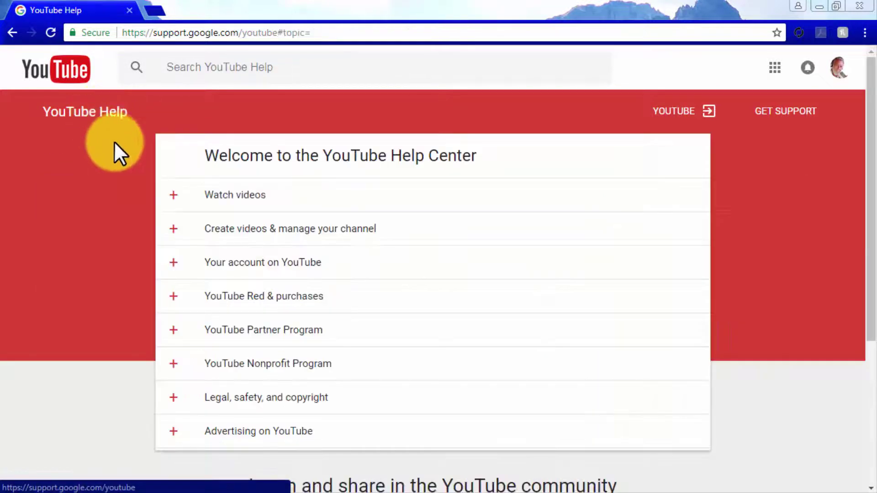
{"action": "left_click", "coordinate": [297, 329]}
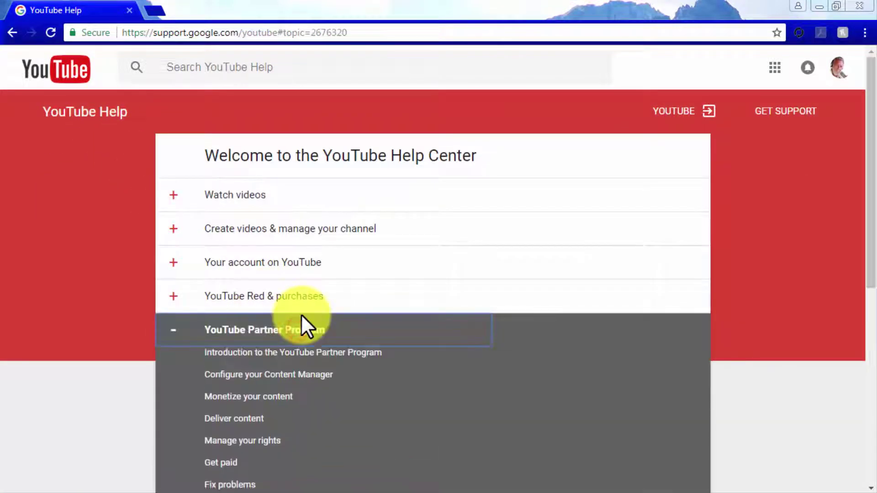
{"action": "left_click", "coordinate": [332, 358]}
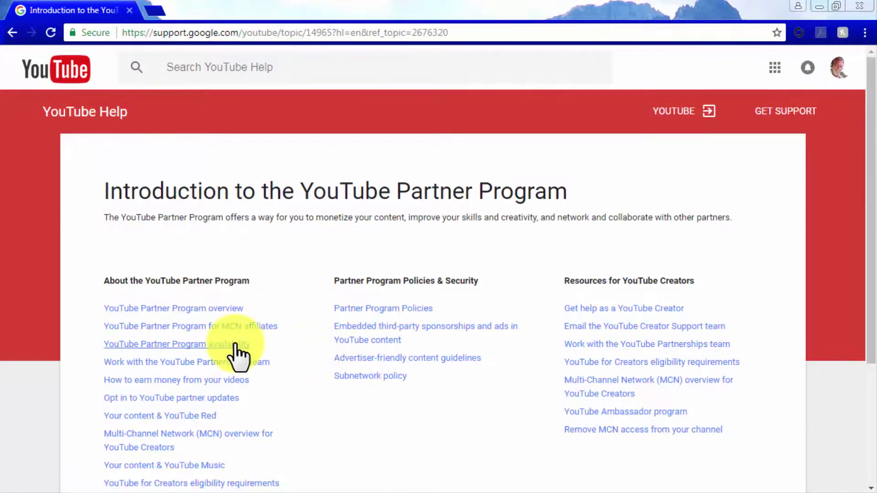
{"action": "left_click", "coordinate": [235, 344]}
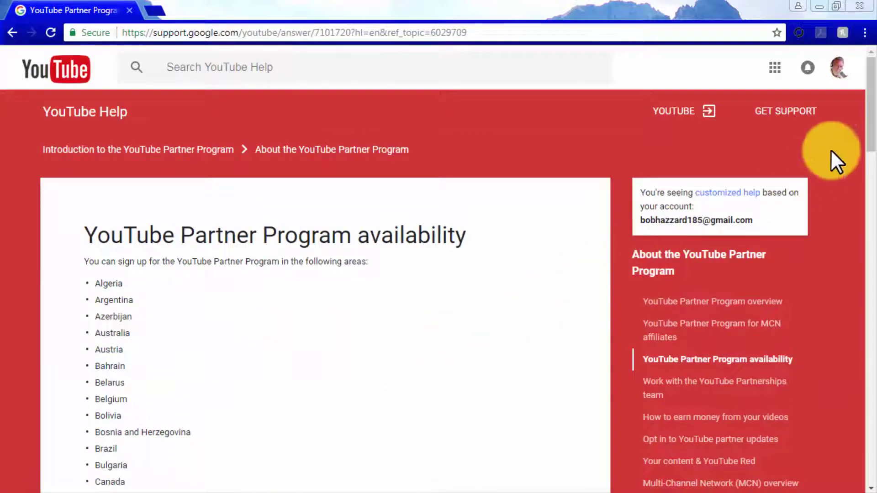
{"action": "mouse_move", "coordinate": [871, 126]}
{"action": "left_mouse_down"}
{"action": "mouse_move", "coordinate": [873, 425]}
{"action": "mouse_move", "coordinate": [867, 128]}
{"action": "left_mouse_up"}
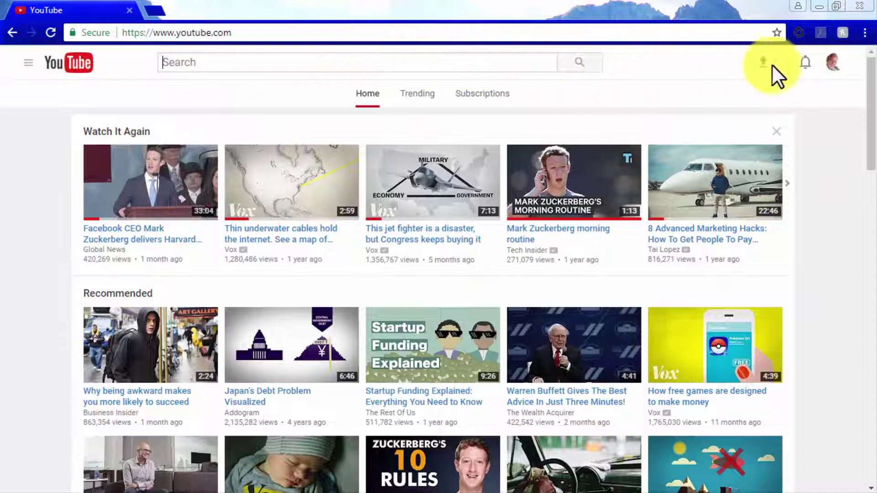
Go to Creator Studio's Channel status and features page and enable Monetization
{"action": "left_click", "coordinate": [832, 64]}
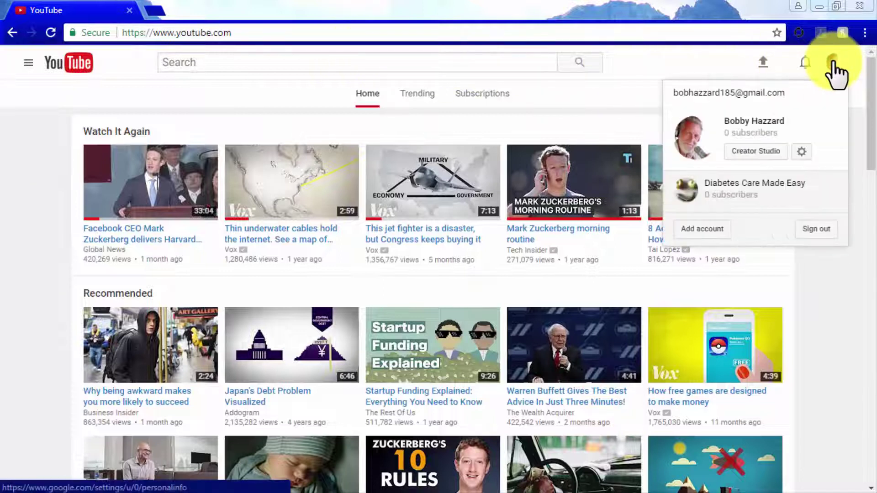
{"action": "left_click", "coordinate": [755, 151]}
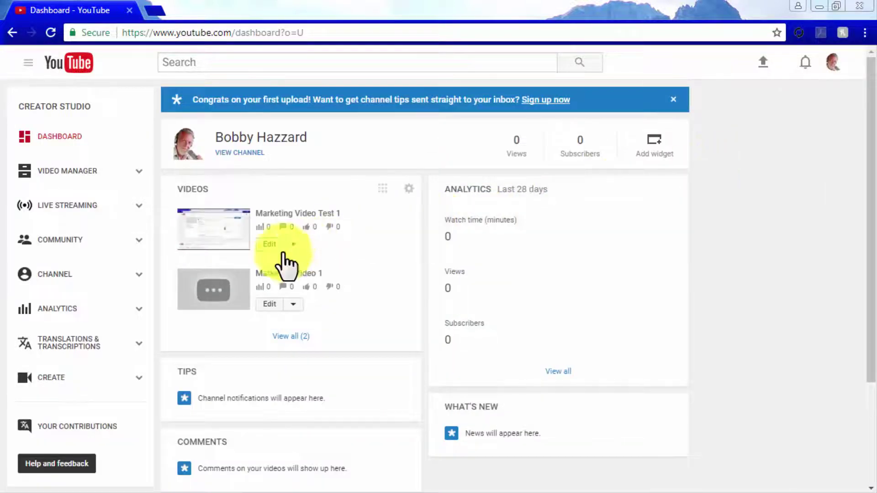
{"action": "left_click", "coordinate": [138, 273]}
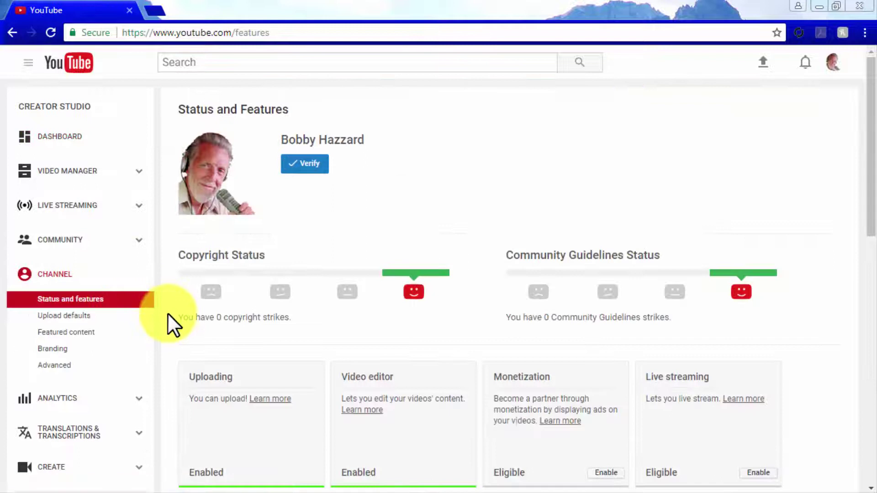
{"action": "scroll", "coordinate": [168, 313], "scroll_direction": "down", "scroll_amount": 2}
{"action": "scroll", "coordinate": [168, 314], "scroll_direction": "down", "scroll_amount": 2}
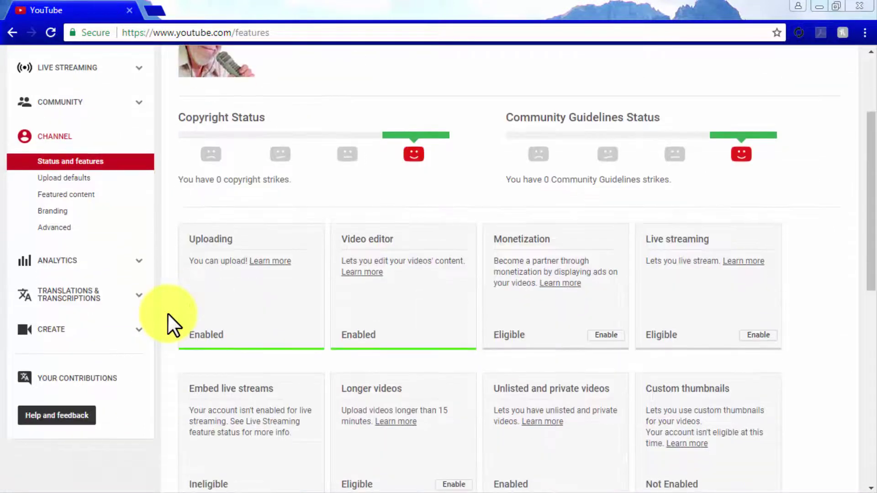
{"action": "left_click", "coordinate": [598, 336]}
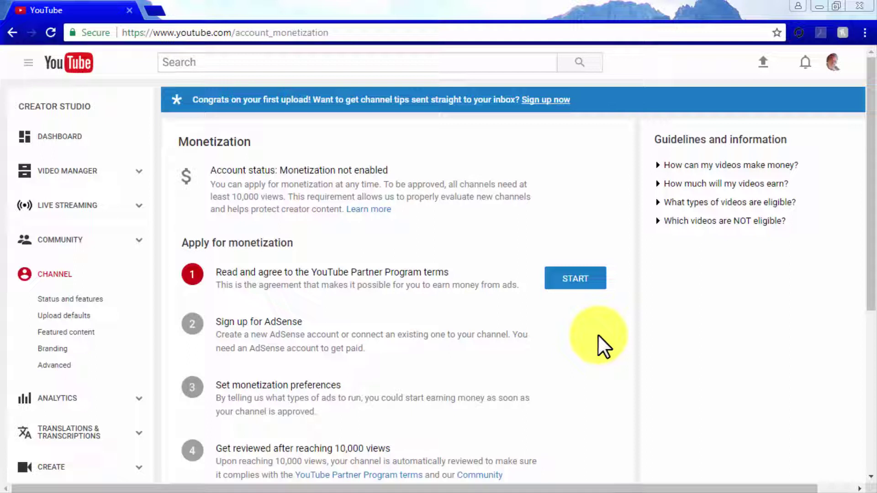
Review the Partner Program terms, tick all three agreement boxes, and accept them
{"action": "left_click", "coordinate": [576, 280]}
{"action": "left_click_drag", "start_coordinate": [648, 196], "coordinate": [650, 316]}
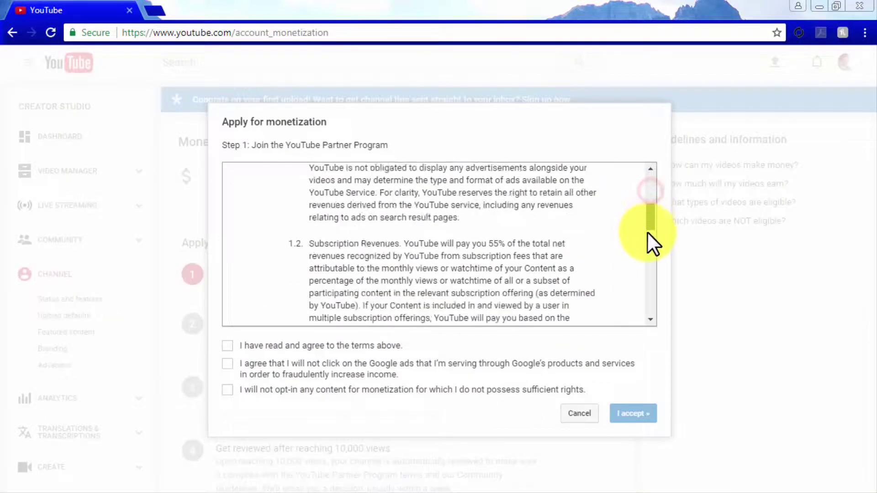
{"action": "left_click", "coordinate": [227, 345]}
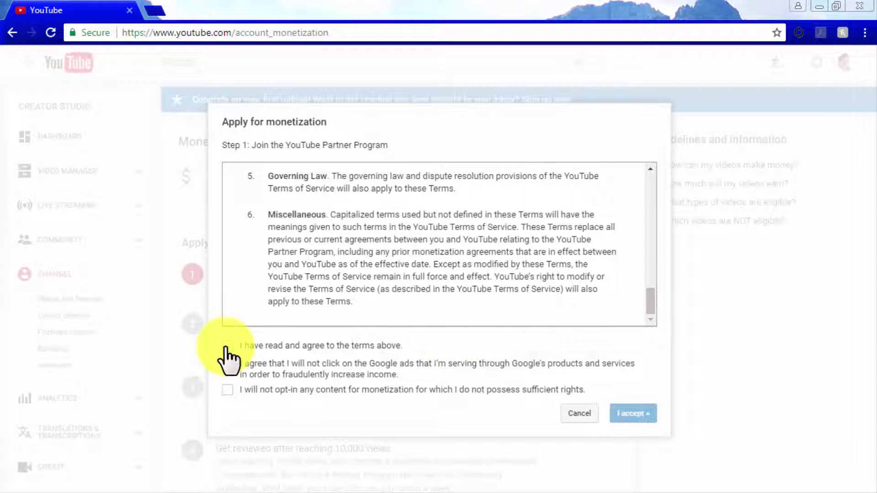
{"action": "left_click", "coordinate": [227, 364]}
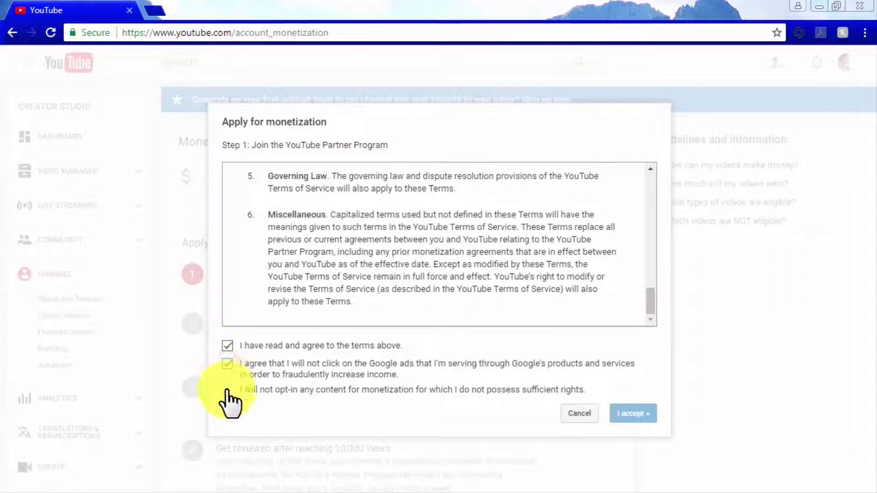
{"action": "left_click", "coordinate": [227, 390]}
{"action": "left_click", "coordinate": [612, 414]}
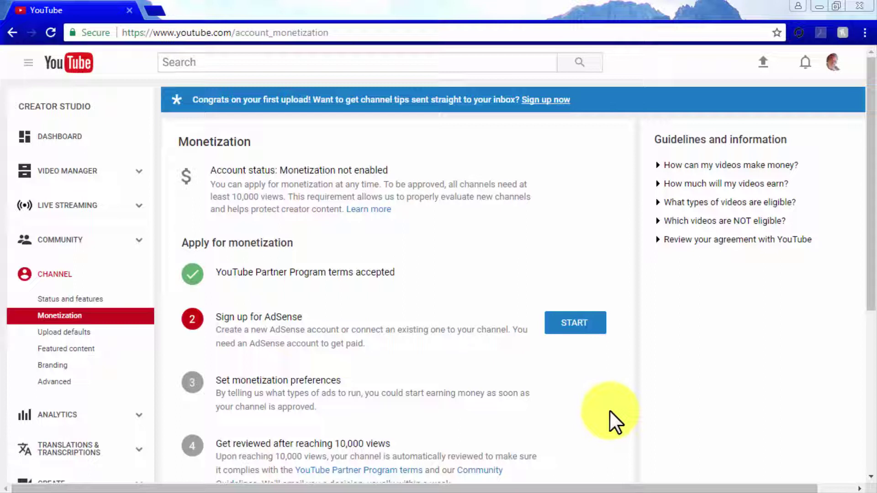
Start the AdSense sign-up and sign in with the existing Google account
{"action": "left_click", "coordinate": [584, 325]}
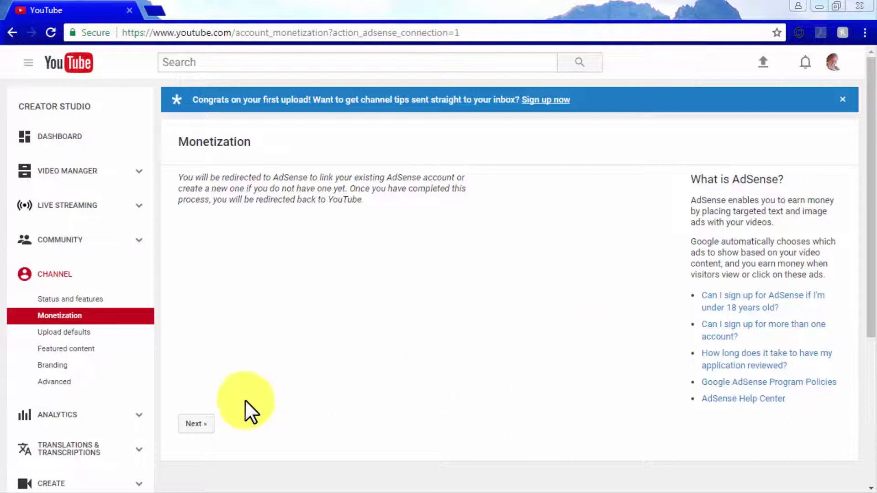
{"action": "left_click", "coordinate": [194, 417]}
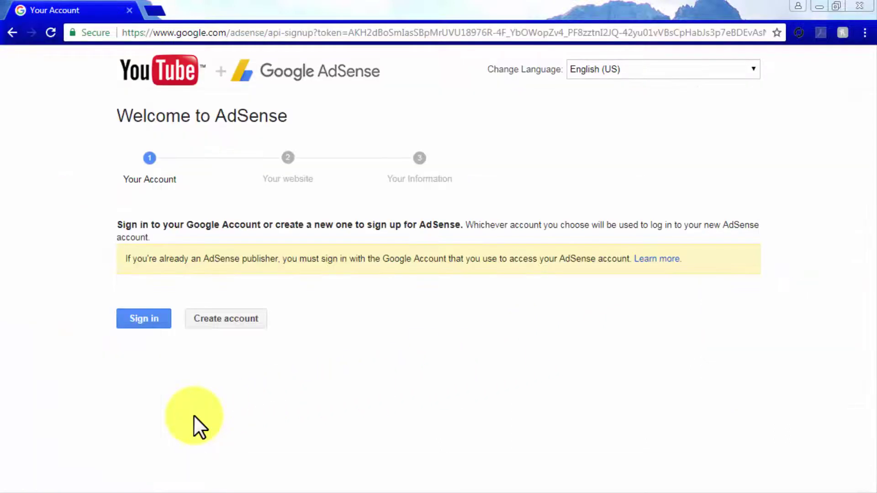
{"action": "left_click", "coordinate": [143, 322]}
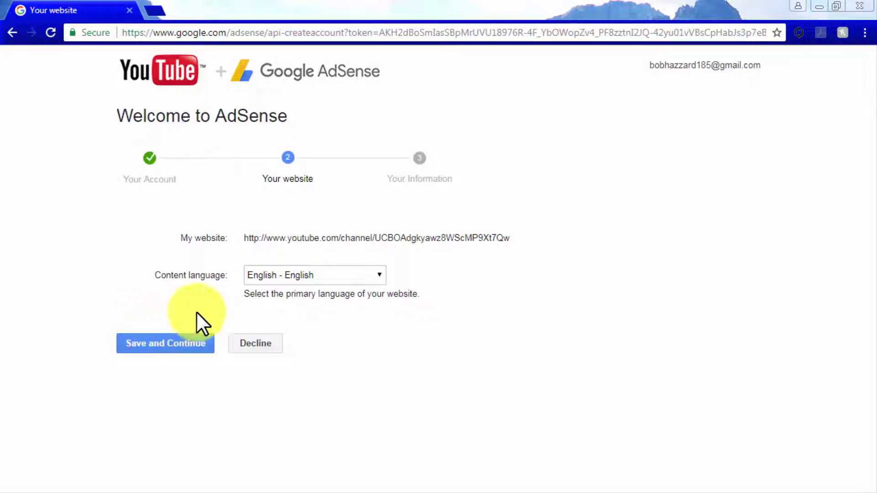
Keep English as the website content language and save the website step
{"action": "left_click", "coordinate": [312, 273]}
{"action": "left_click", "coordinate": [312, 273]}
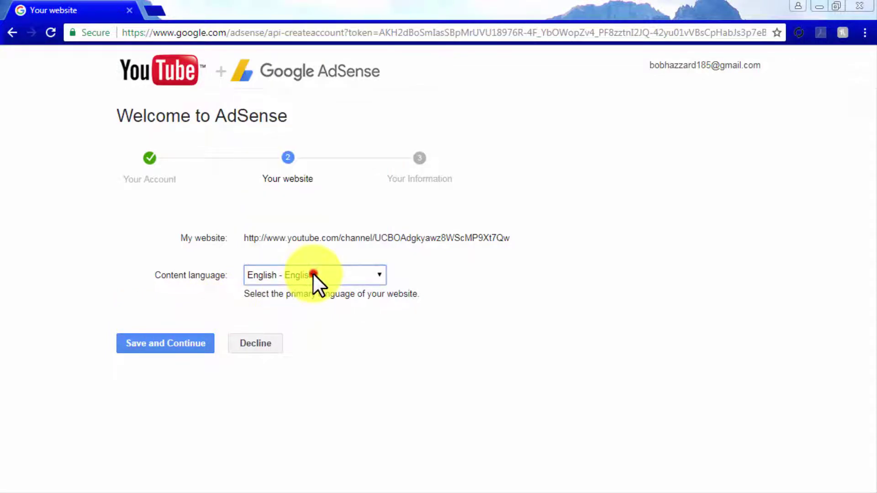
{"action": "left_click", "coordinate": [162, 344]}
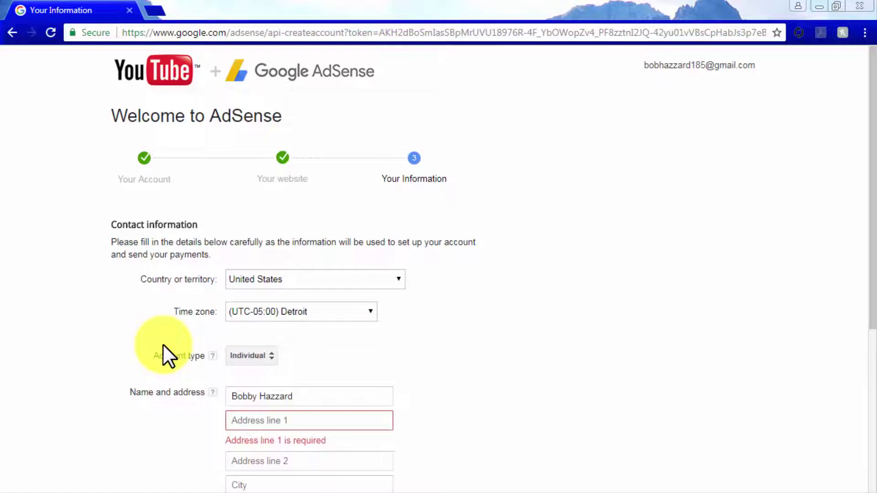
Set Chicago time zone, keep the Individual account type, and autofill address and phone
{"action": "left_click", "coordinate": [277, 313]}
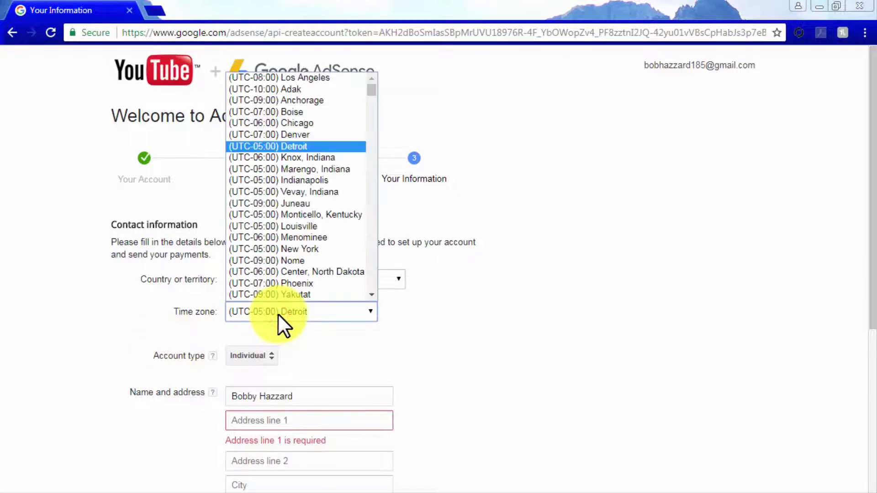
{"action": "scroll", "coordinate": [308, 275], "scroll_direction": "down", "scroll_amount": 1}
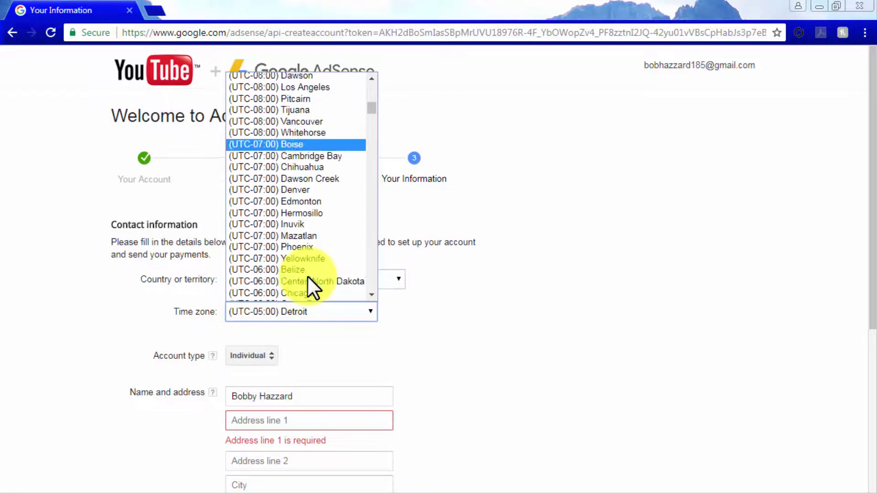
{"action": "scroll", "coordinate": [308, 276], "scroll_direction": "down", "scroll_amount": 3}
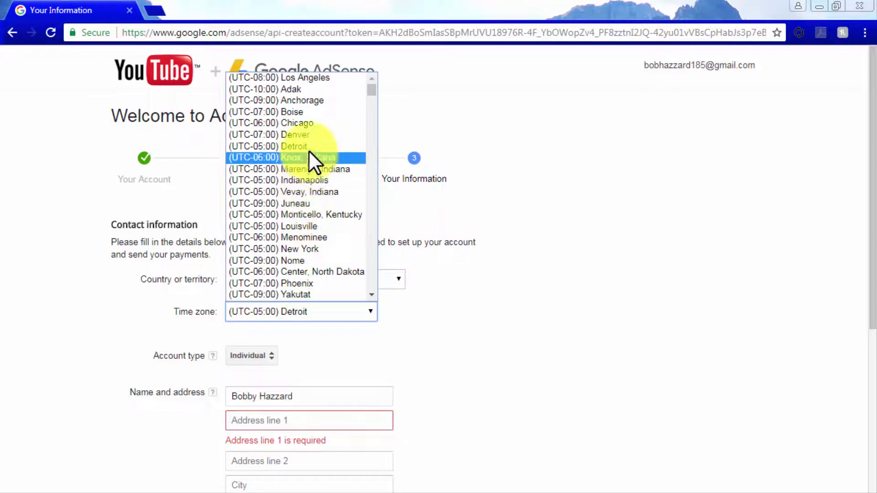
{"action": "left_click", "coordinate": [304, 123]}
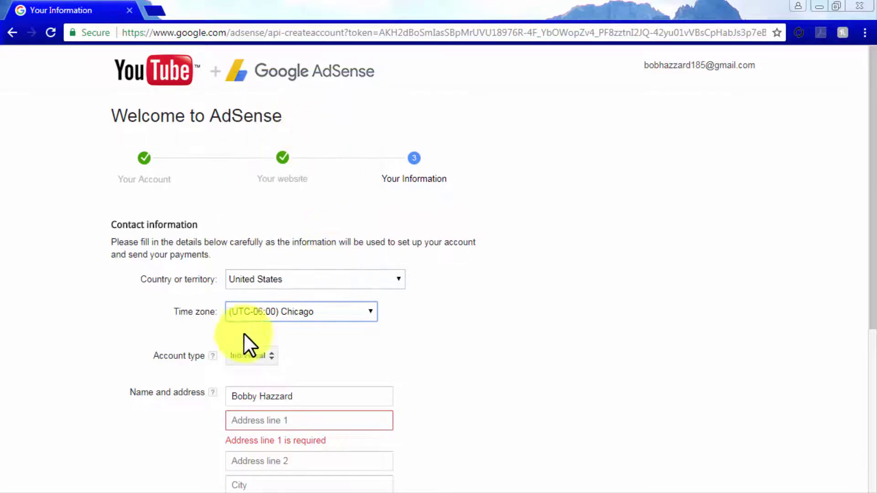
{"action": "scroll", "coordinate": [168, 363], "scroll_direction": "down", "scroll_amount": 1}
{"action": "scroll", "coordinate": [168, 363], "scroll_direction": "down", "scroll_amount": 2}
{"action": "scroll", "coordinate": [205, 274], "scroll_direction": "down", "scroll_amount": 1}
{"action": "left_click", "coordinate": [267, 149]}
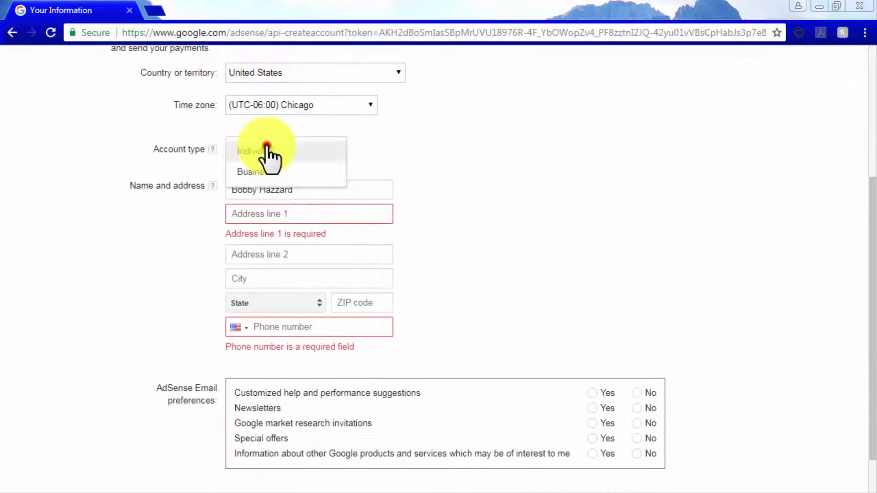
{"action": "left_click", "coordinate": [267, 149]}
{"action": "left_click", "coordinate": [247, 222]}
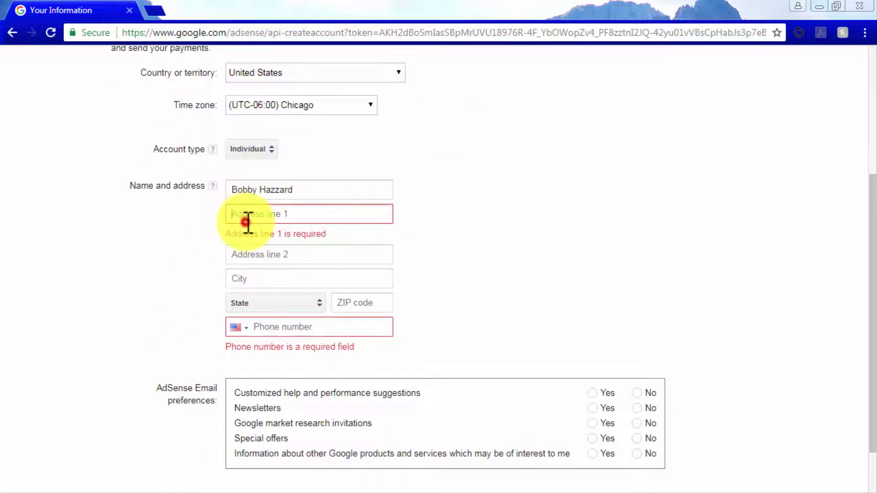
{"action": "left_click", "coordinate": [306, 265]}
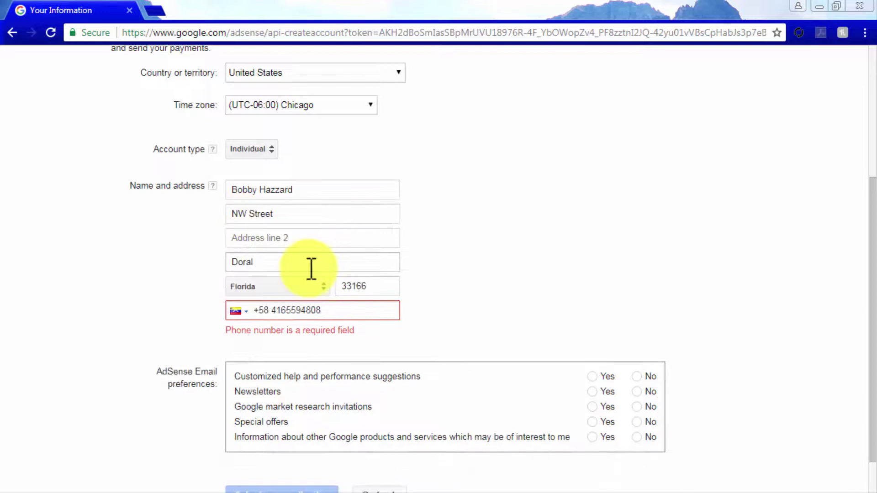
Set all three email preferences to Yes and submit the AdSense application
{"action": "scroll", "coordinate": [219, 347], "scroll_direction": "down", "scroll_amount": 1}
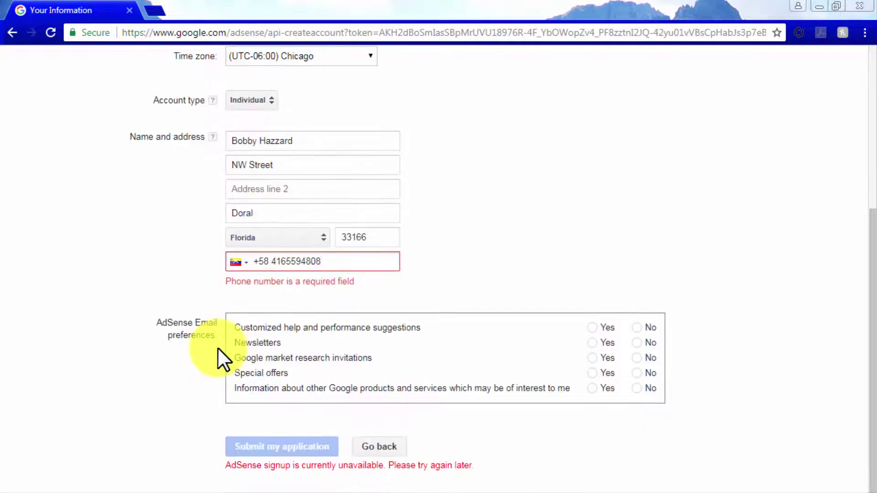
{"action": "left_click", "coordinate": [591, 338]}
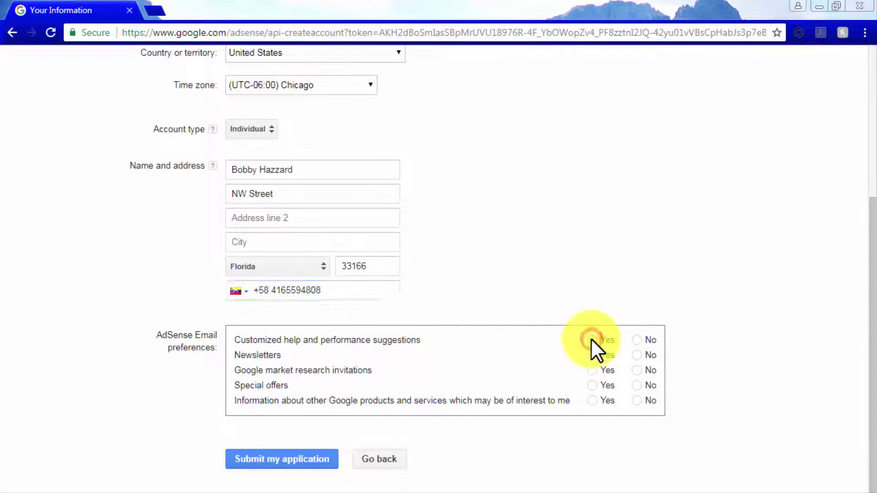
{"action": "left_click", "coordinate": [592, 370]}
{"action": "left_click", "coordinate": [595, 402]}
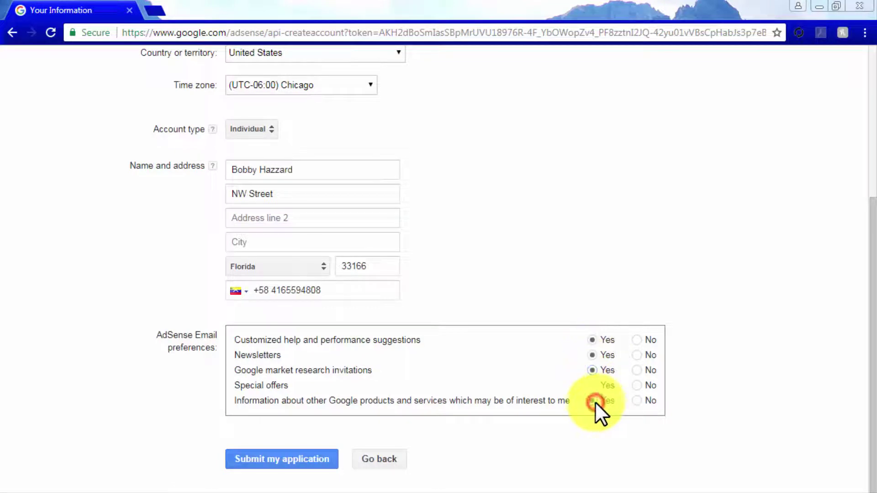
{"action": "left_click", "coordinate": [307, 467]}
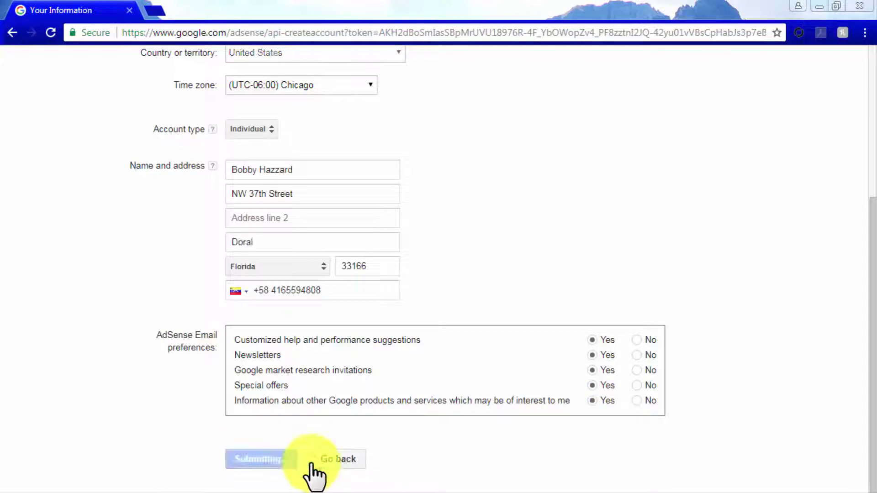
{"action": "left_click", "coordinate": [188, 302]}
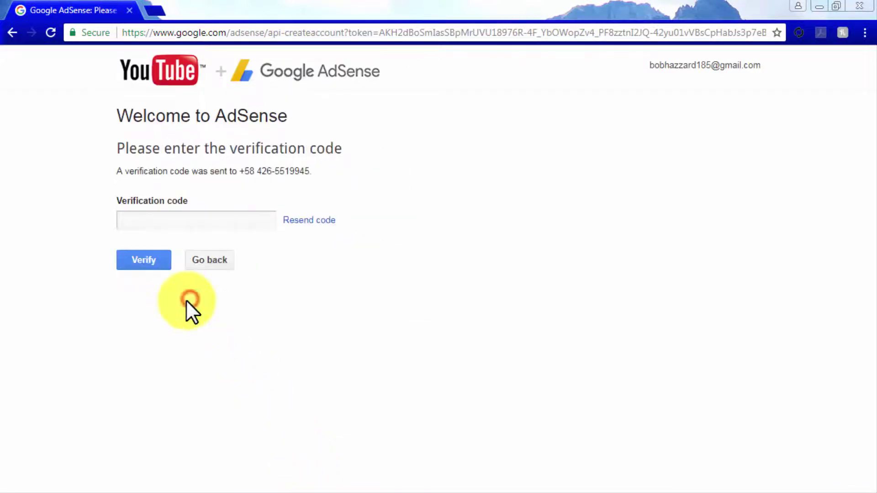
{"action": "left_click", "coordinate": [153, 220]}
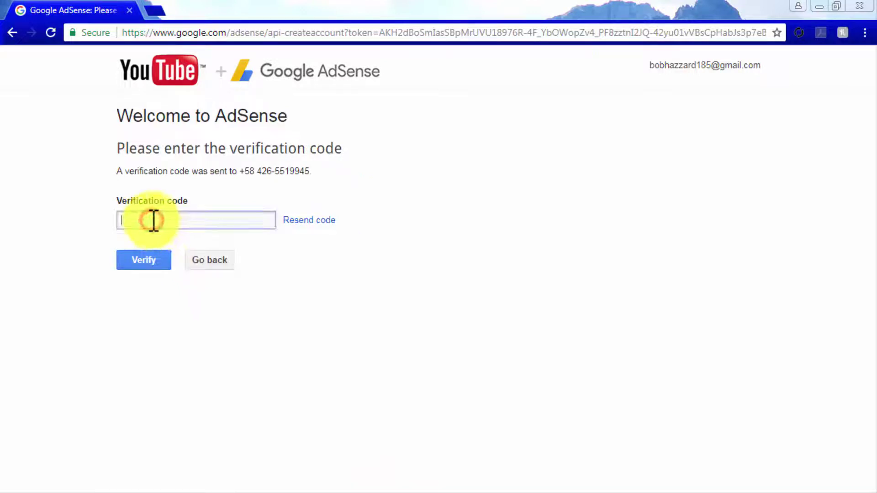
{"action": "left_click", "coordinate": [145, 261]}
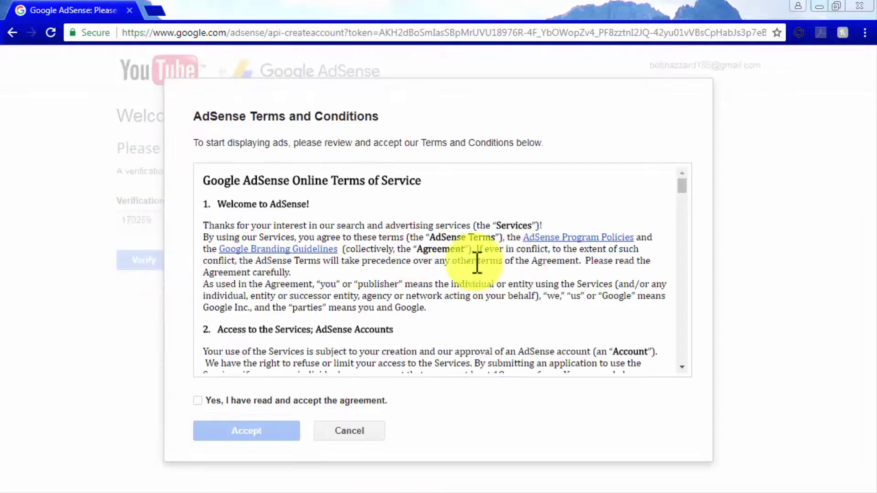
Agree to and accept the AdSense terms, returning to YouTube
{"action": "left_click_drag", "start_coordinate": [680, 185], "coordinate": [682, 359]}
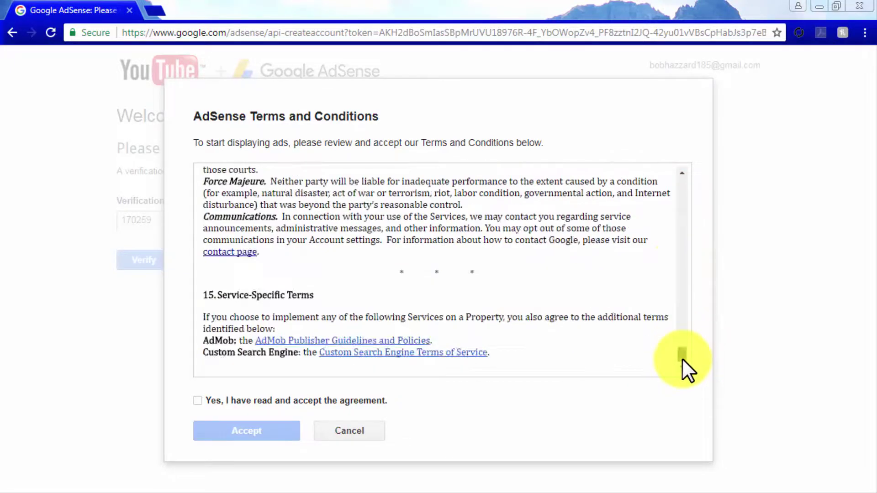
{"action": "left_click", "coordinate": [197, 400]}
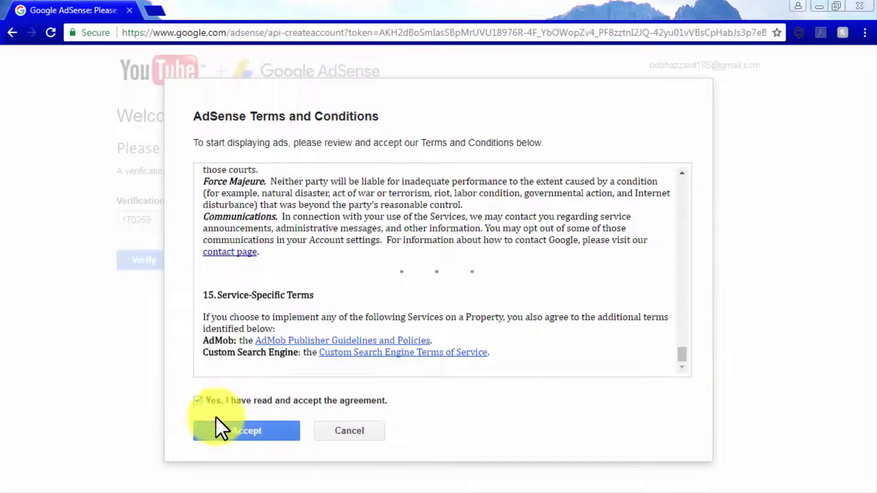
{"action": "left_click", "coordinate": [238, 431]}
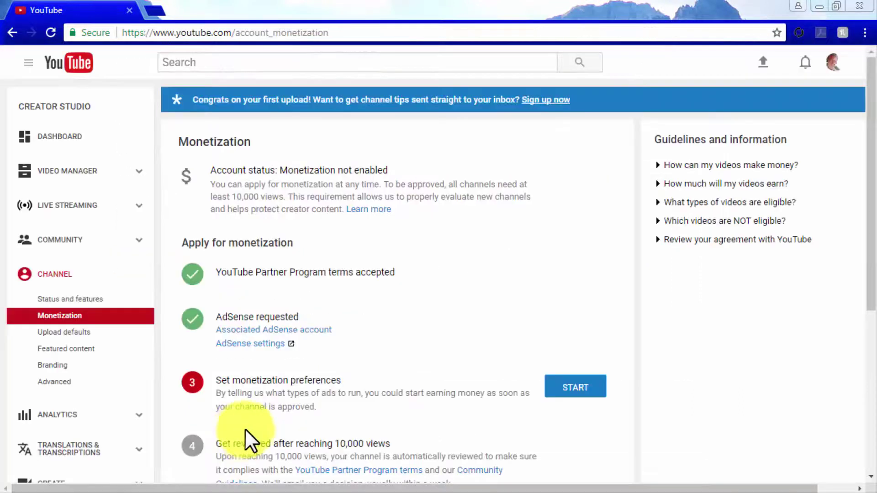
Open monetization preferences with all videos and every ad format selected
{"action": "scroll", "coordinate": [587, 426], "scroll_direction": "down", "scroll_amount": 3}
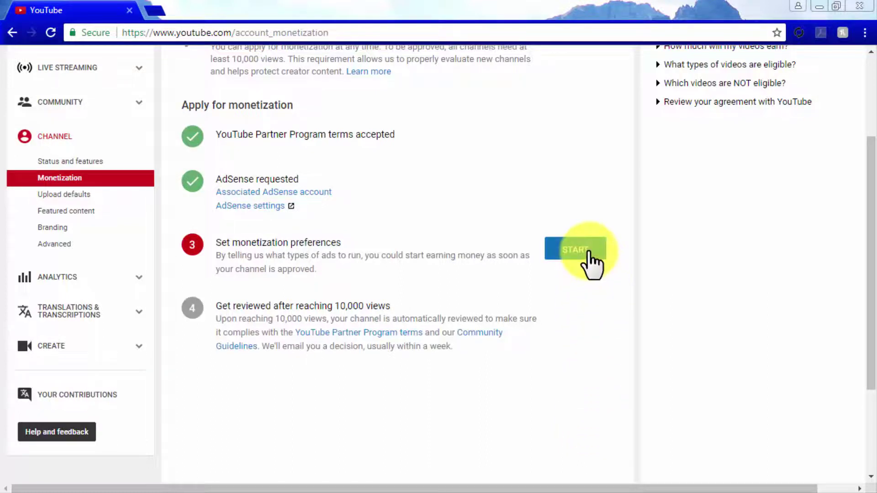
{"action": "left_click", "coordinate": [589, 253]}
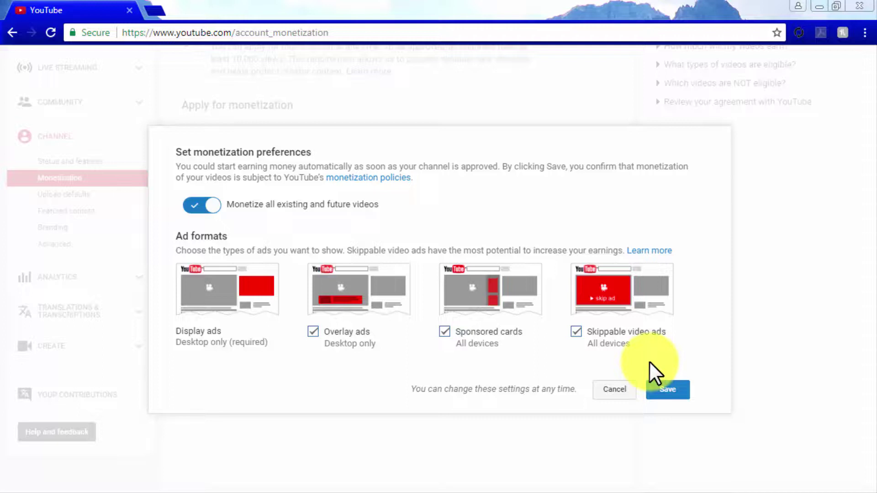
{"action": "left_click", "coordinate": [669, 391]}
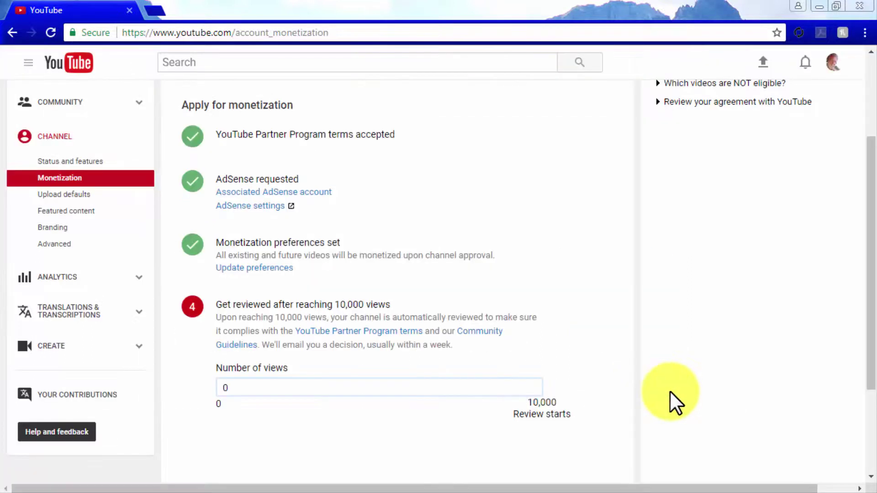